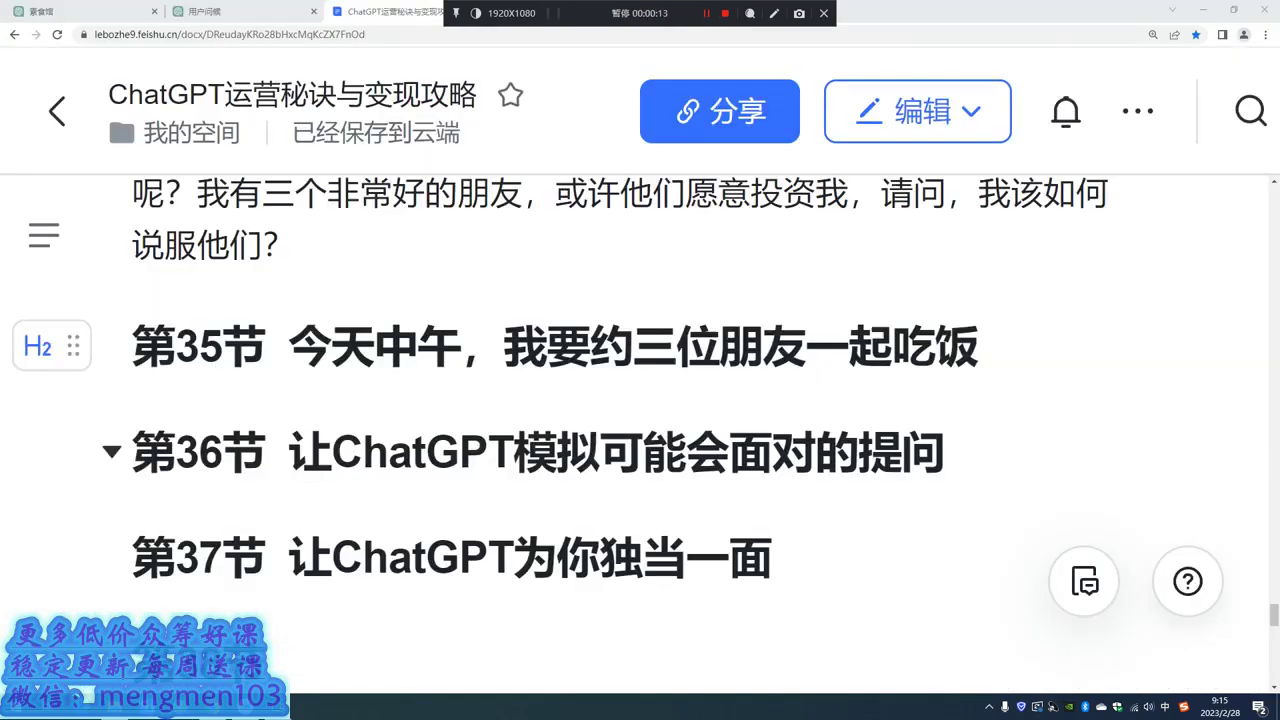
Review the 第37节 heading in the course document, then switch to the 素食馆 ChatGPT chat and read its list of 20 questions.
{"action": "left_click_drag", "start_coordinate": [289, 557], "coordinate": [685, 557]}
{"action": "scroll", "coordinate": [644, 430], "scroll_direction": "down", "scroll_amount": 2}
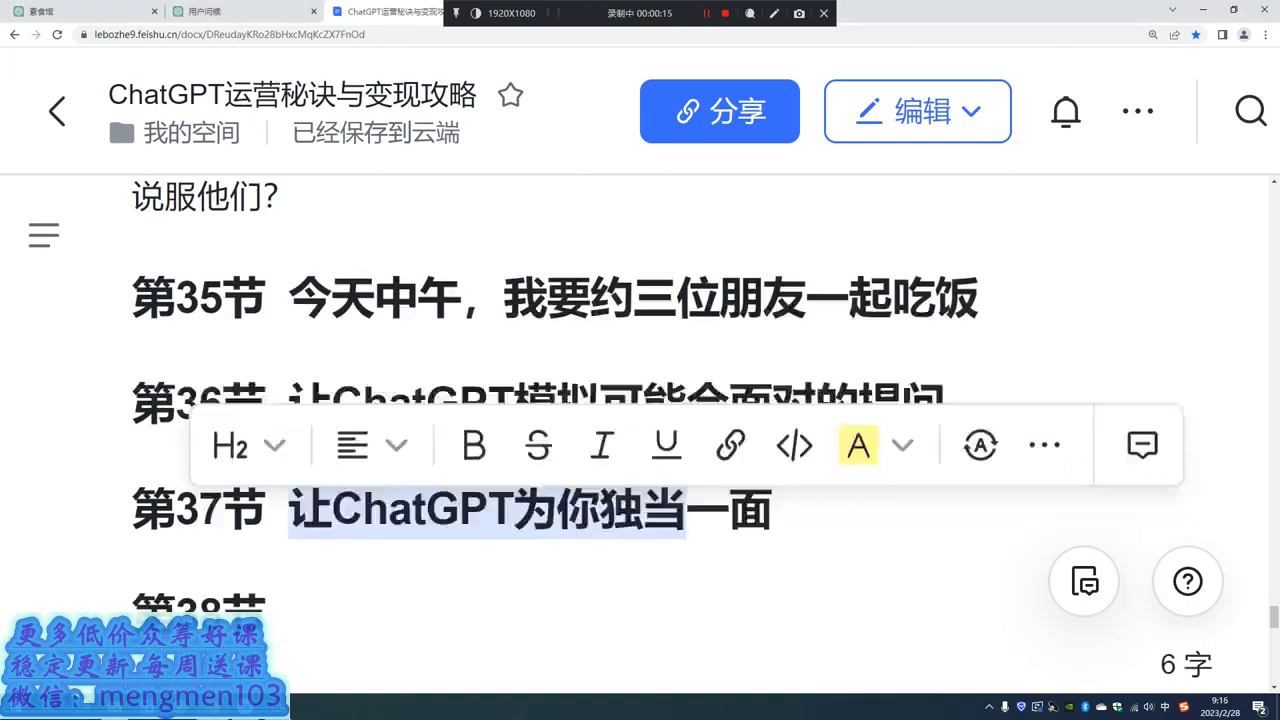
{"action": "left_click", "coordinate": [556, 357]}
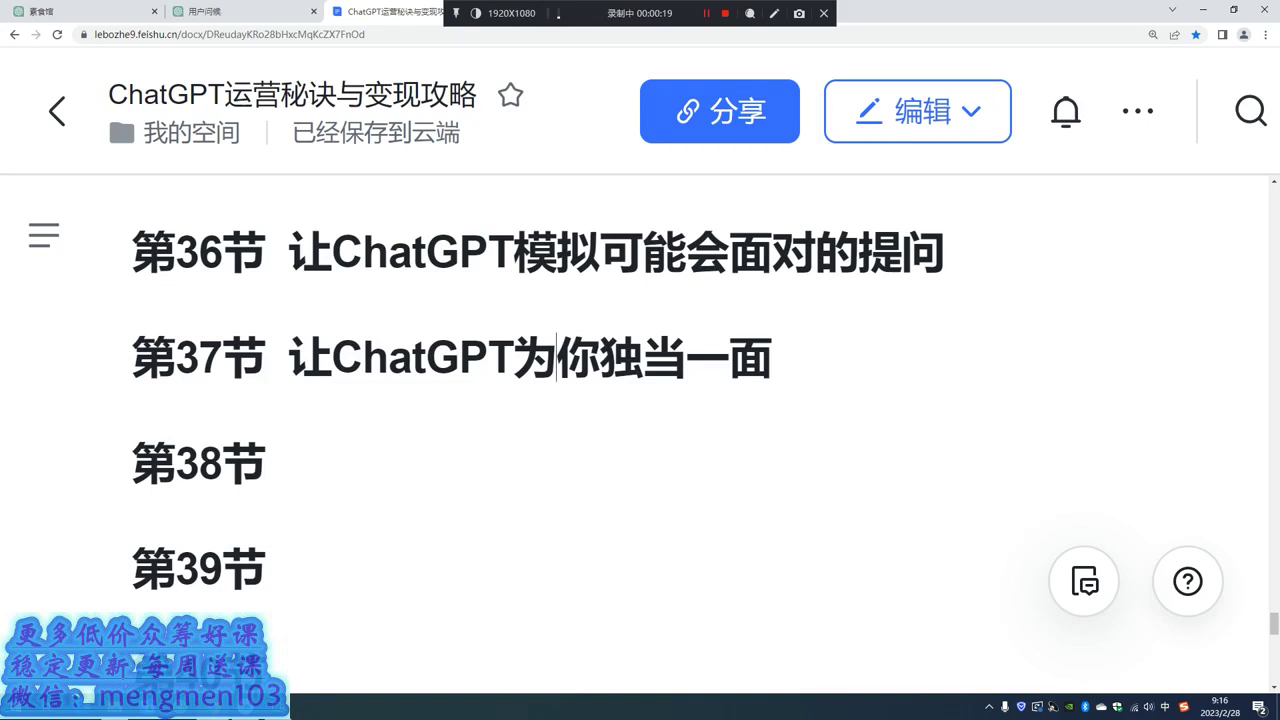
{"action": "key", "text": "ctrl+1"}
{"action": "scroll", "coordinate": [770, 330], "scroll_direction": "up", "scroll_amount": 4}
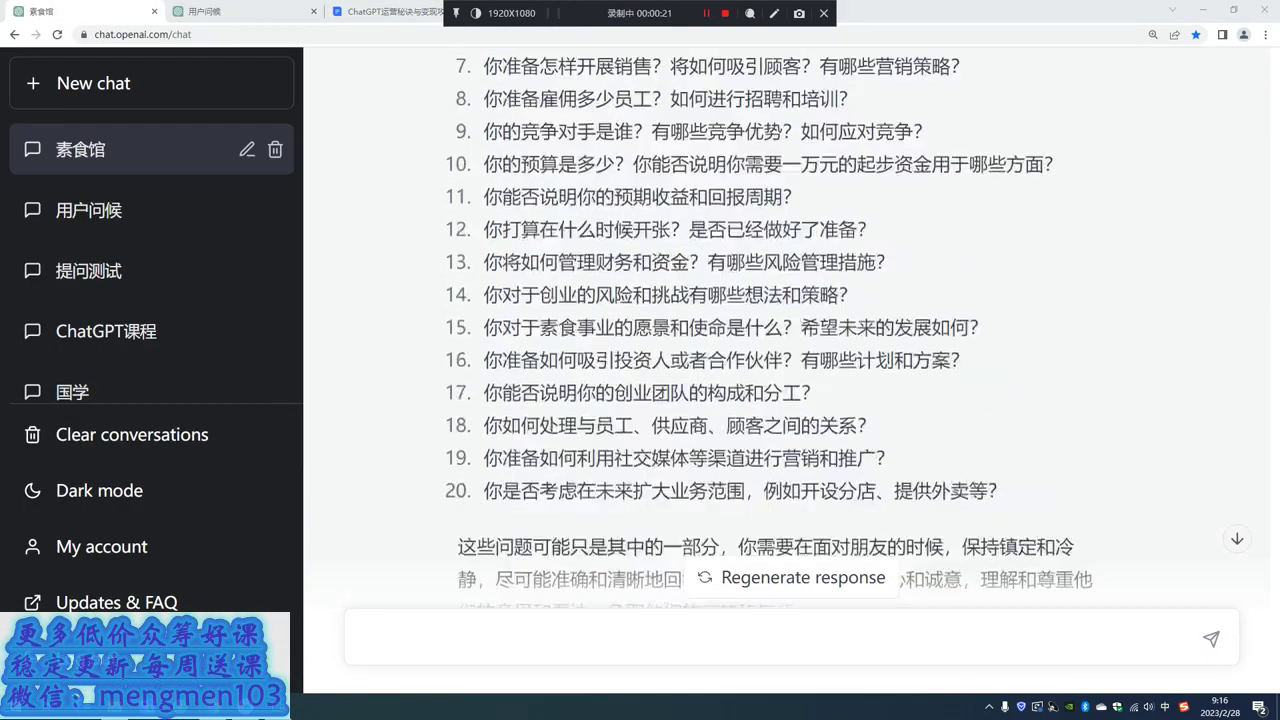
{"action": "scroll", "coordinate": [770, 330], "scroll_direction": "up", "scroll_amount": 3}
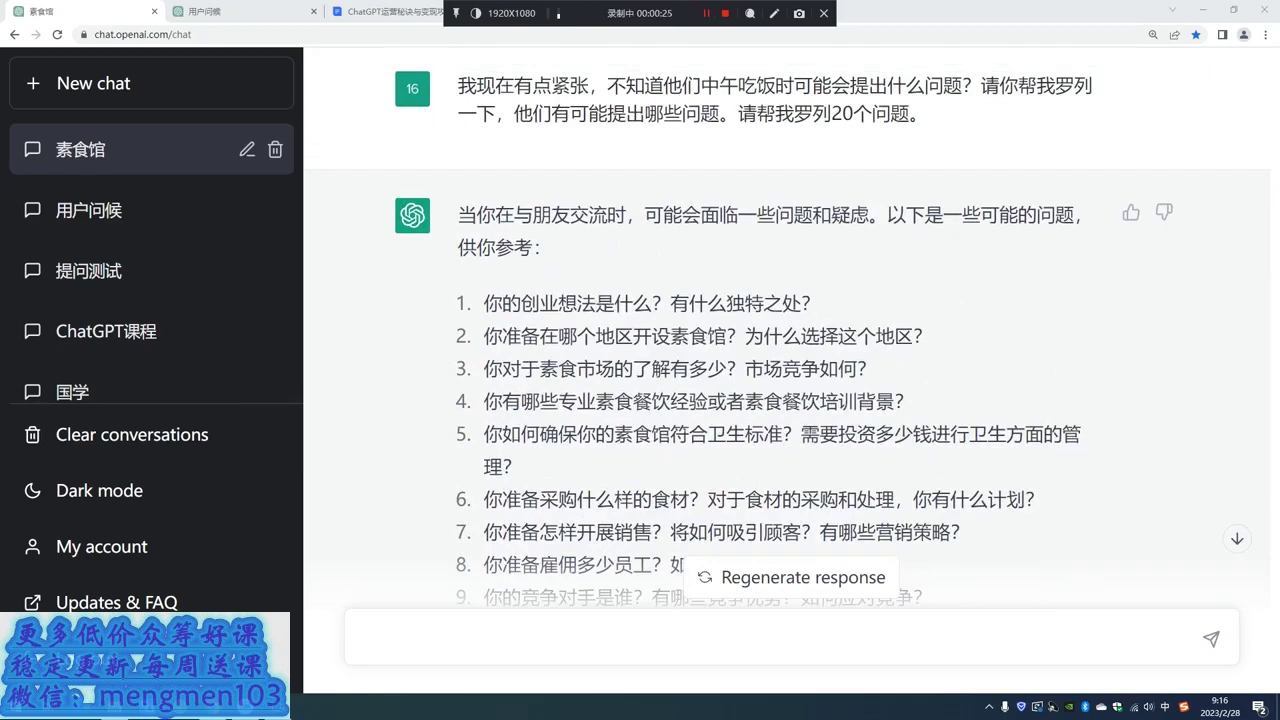
{"action": "scroll", "coordinate": [770, 330], "scroll_direction": "down", "scroll_amount": 7}
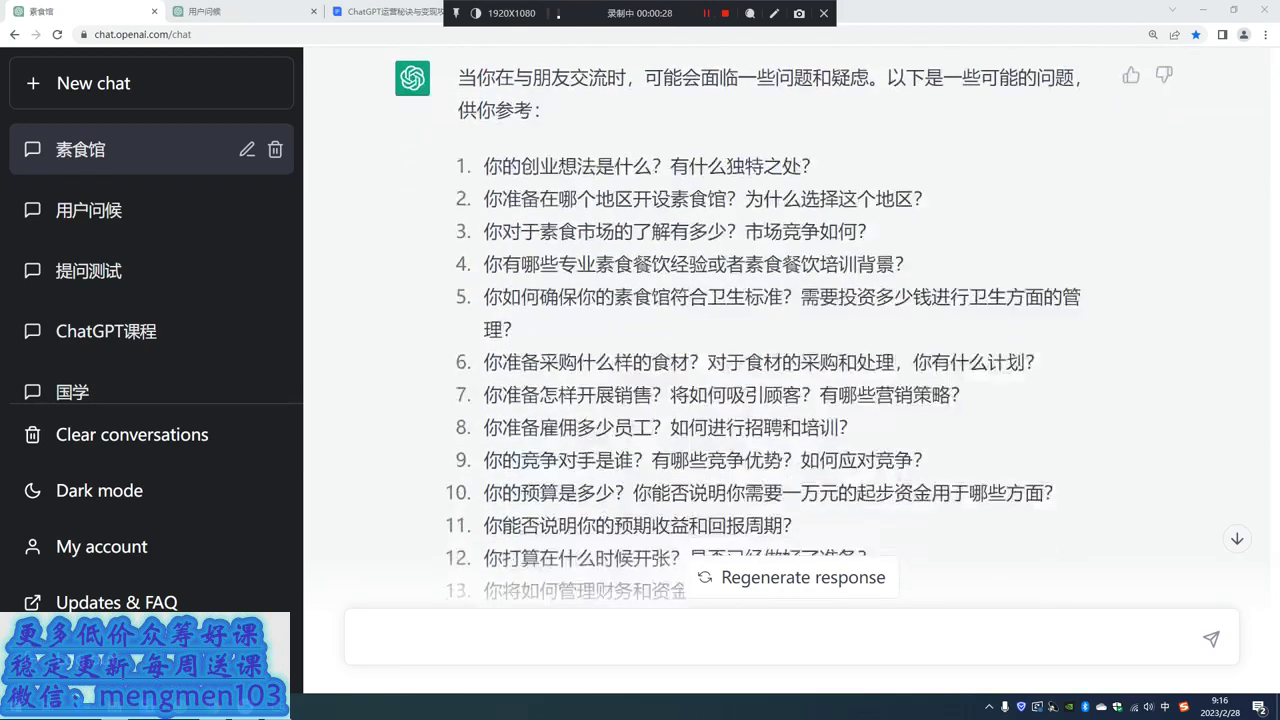
Start a new message in the 素食馆 chat with 我现在更加紧张了，面对这么专业的问题，我该如何回答他们呢？.
{"action": "left_click", "coordinate": [363, 637]}
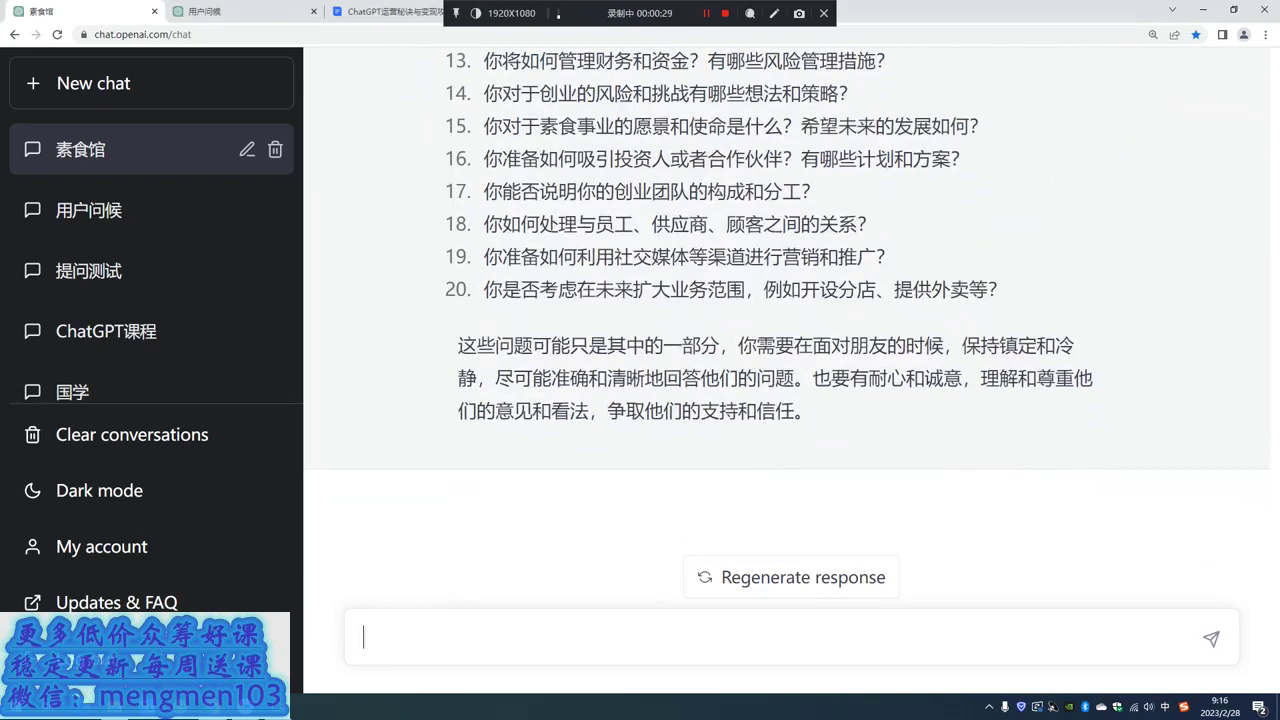
{"action": "type", "text": "我现在geng"}
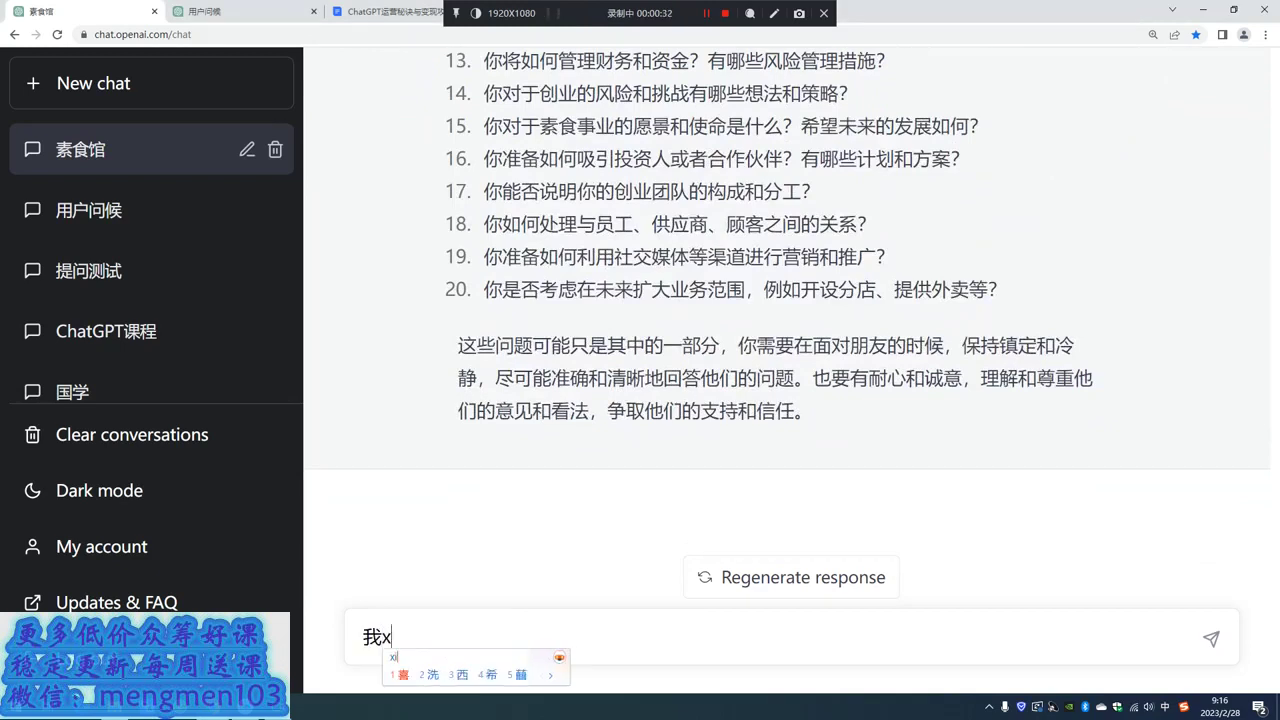
{"action": "type", "text": "更加紧张了，"}
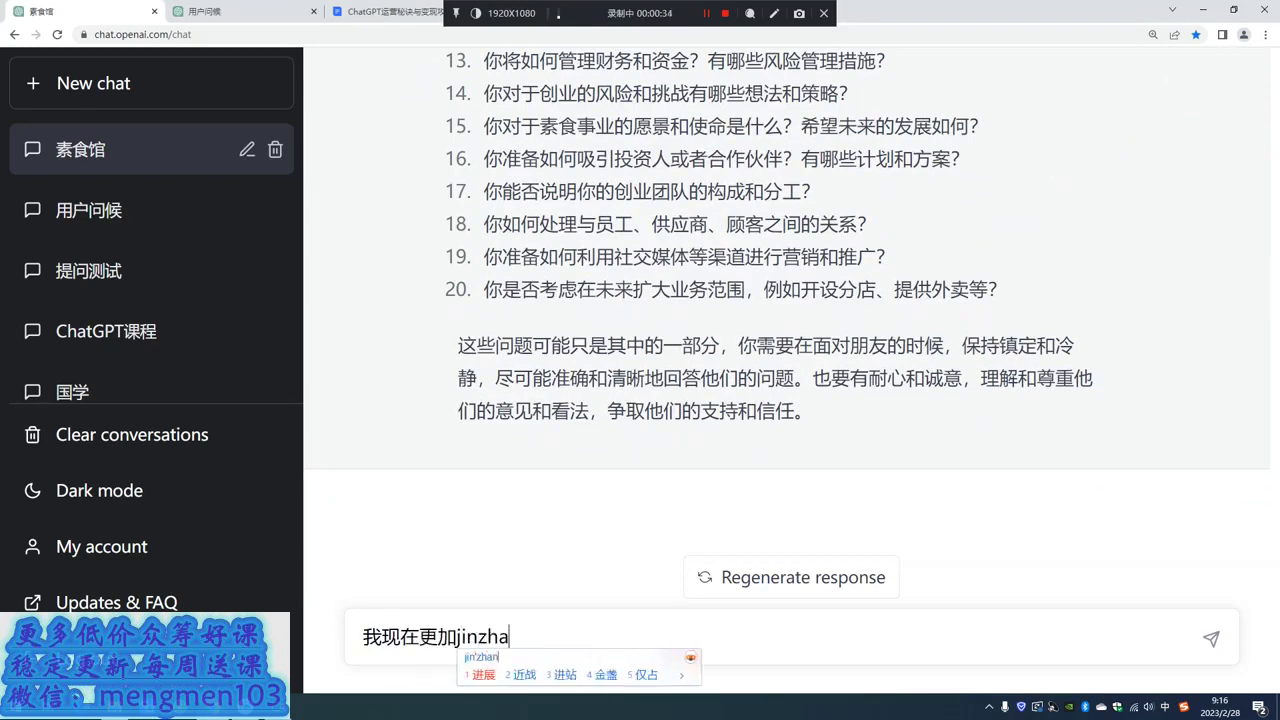
{"action": "type", "text": "面对这么zhu"}
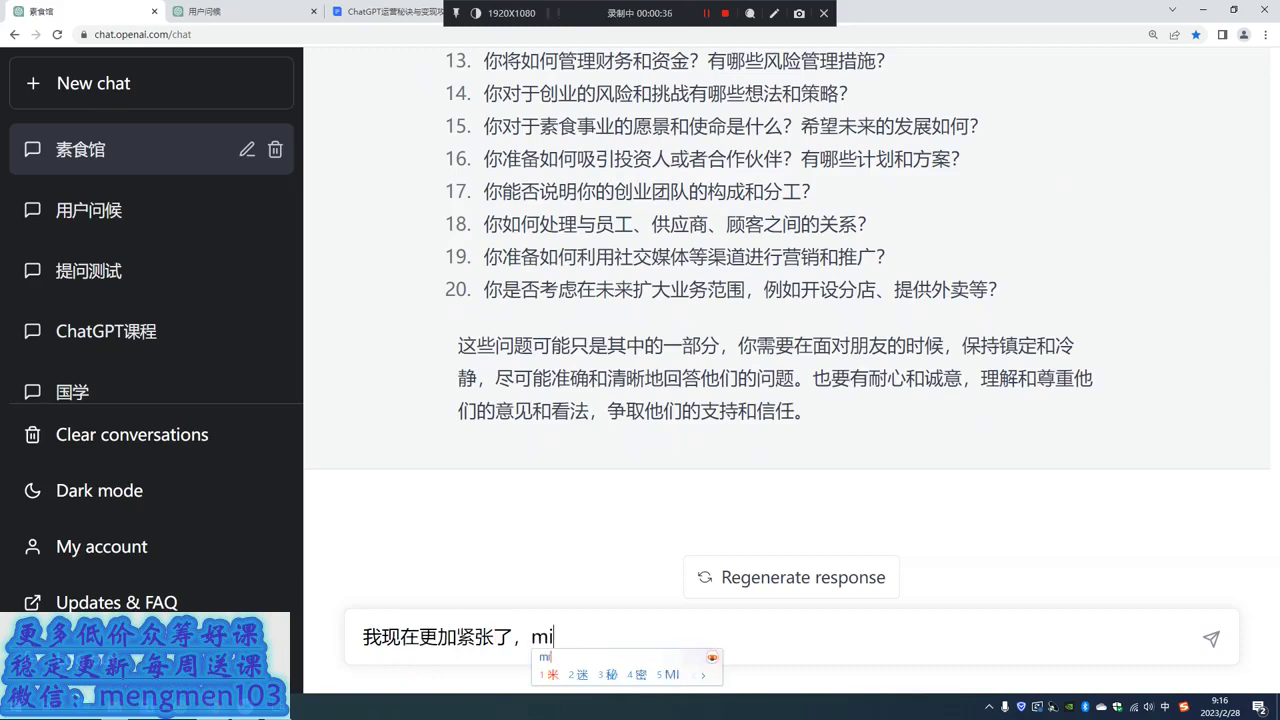
{"action": "type", "text": "专业的问题，我ga"}
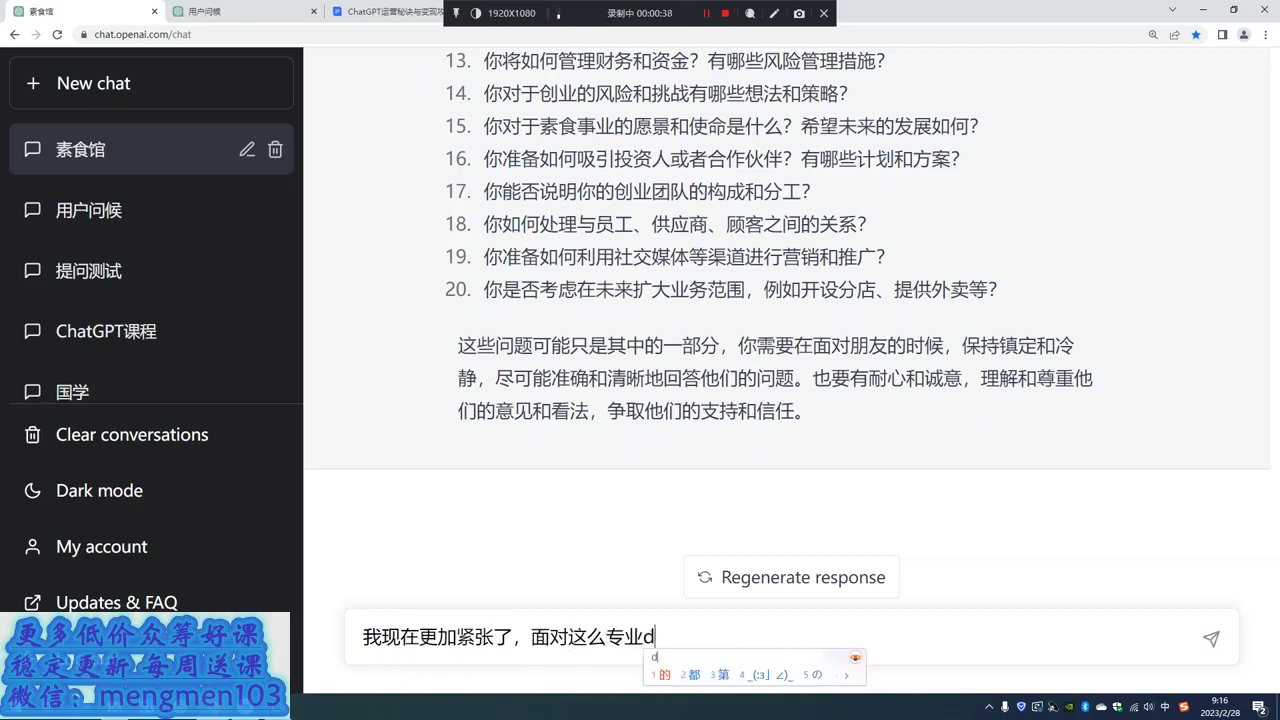
{"action": "type", "text": "该"}
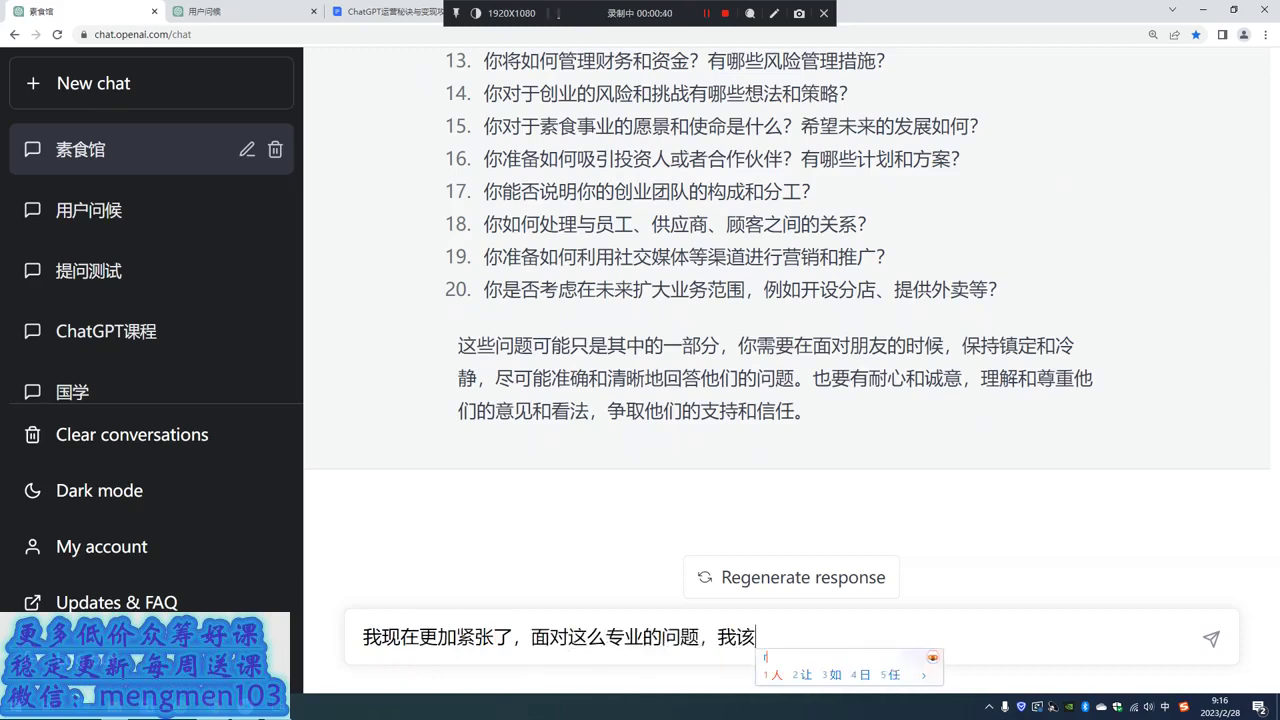
{"action": "type", "text": "如何回答t他们呢？qing"}
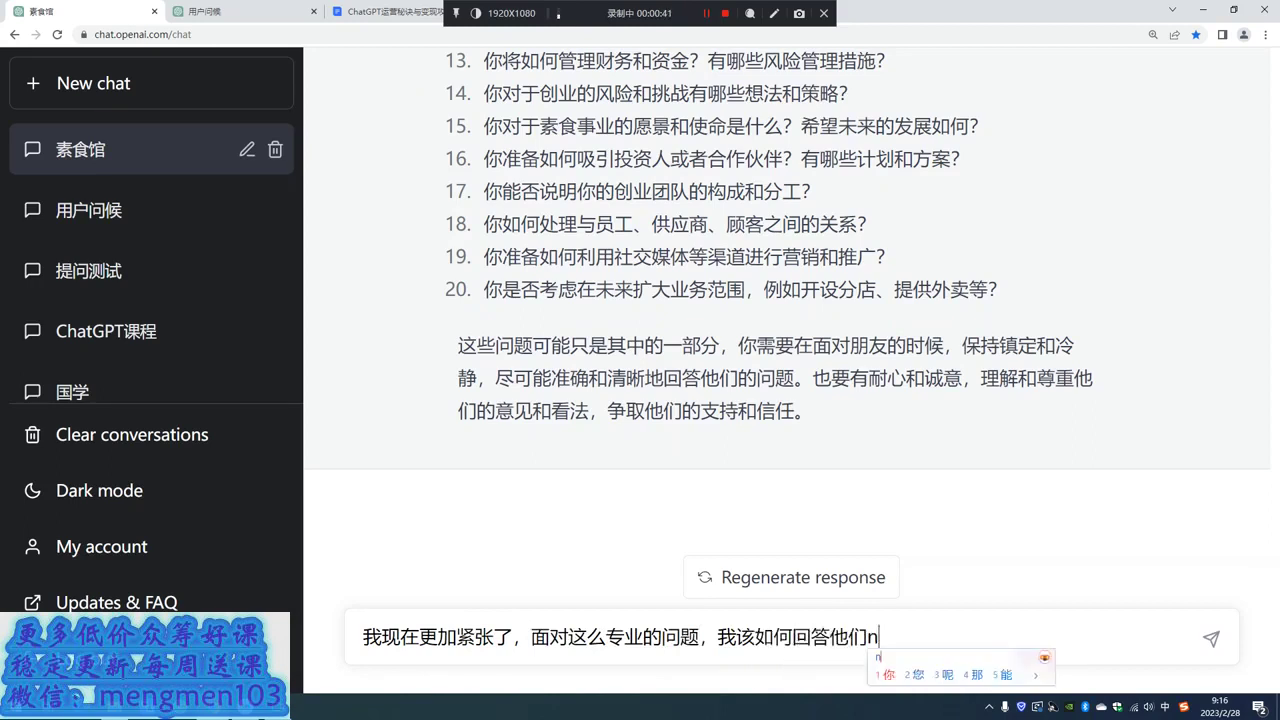
Add the request 请你帮我回答 to the end of the message.
{"action": "type", "text": "请"}
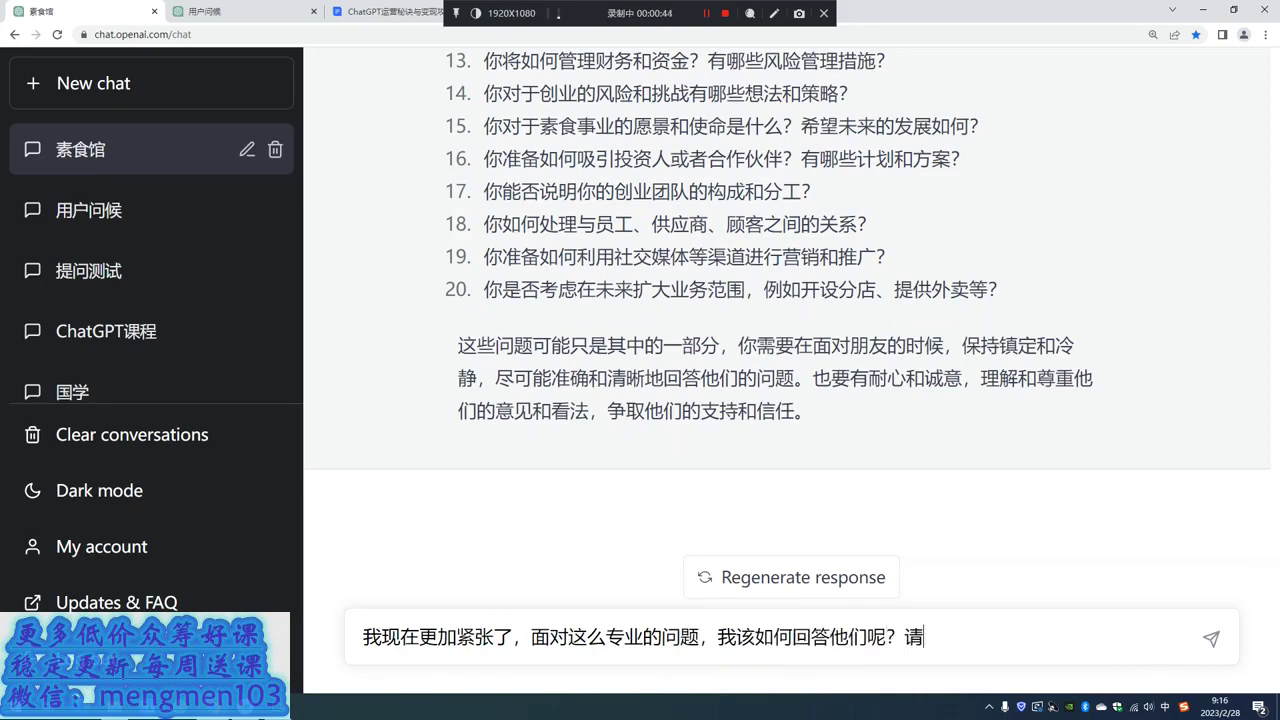
{"action": "type", "text": "你帮我回答"}
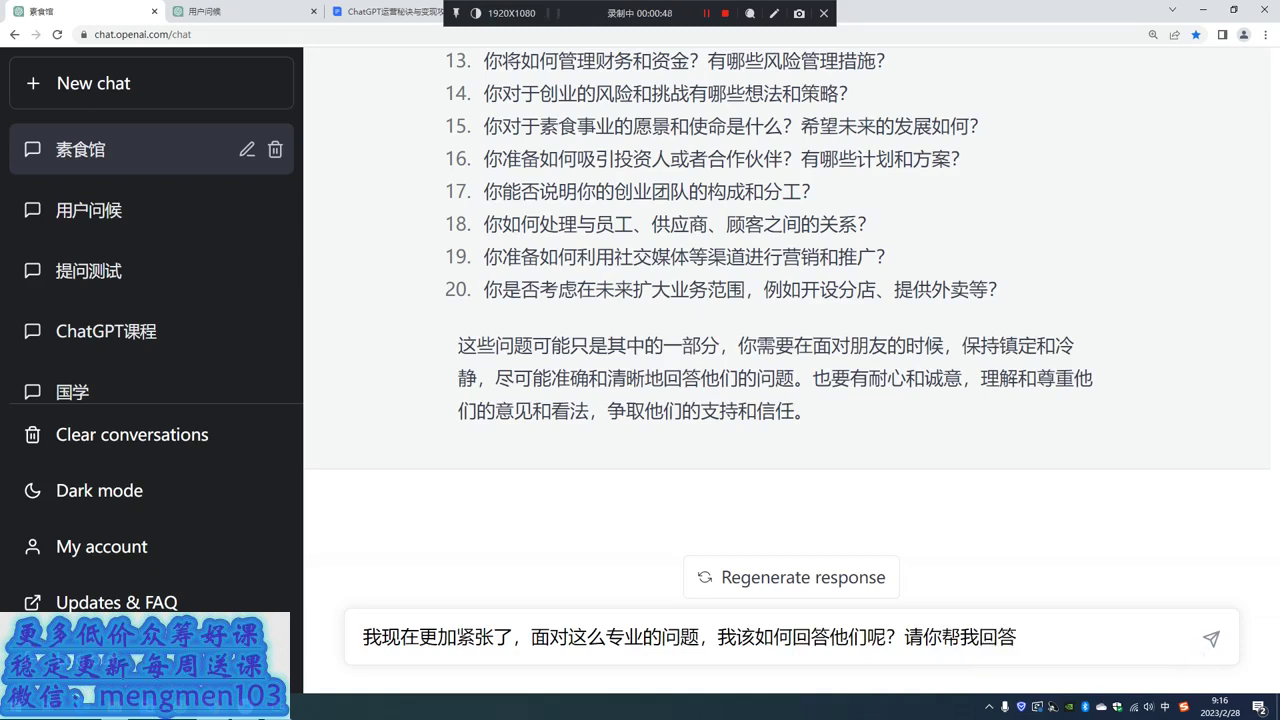
{"action": "type", "text": "一下"}
{"action": "key", "text": "BackSpace"}
{"action": "key", "text": "BackSpace"}
{"action": "key", "text": "BackSpace"}
{"action": "key", "text": "BackSpace"}
{"action": "key", "text": "BackSpace"}
{"action": "type", "text": "w我回答"}
Complete the message with 。每个问题的答案，都简洁地罗列三小点。 and send it.
{"action": "type", "text": "。每个问题，"}
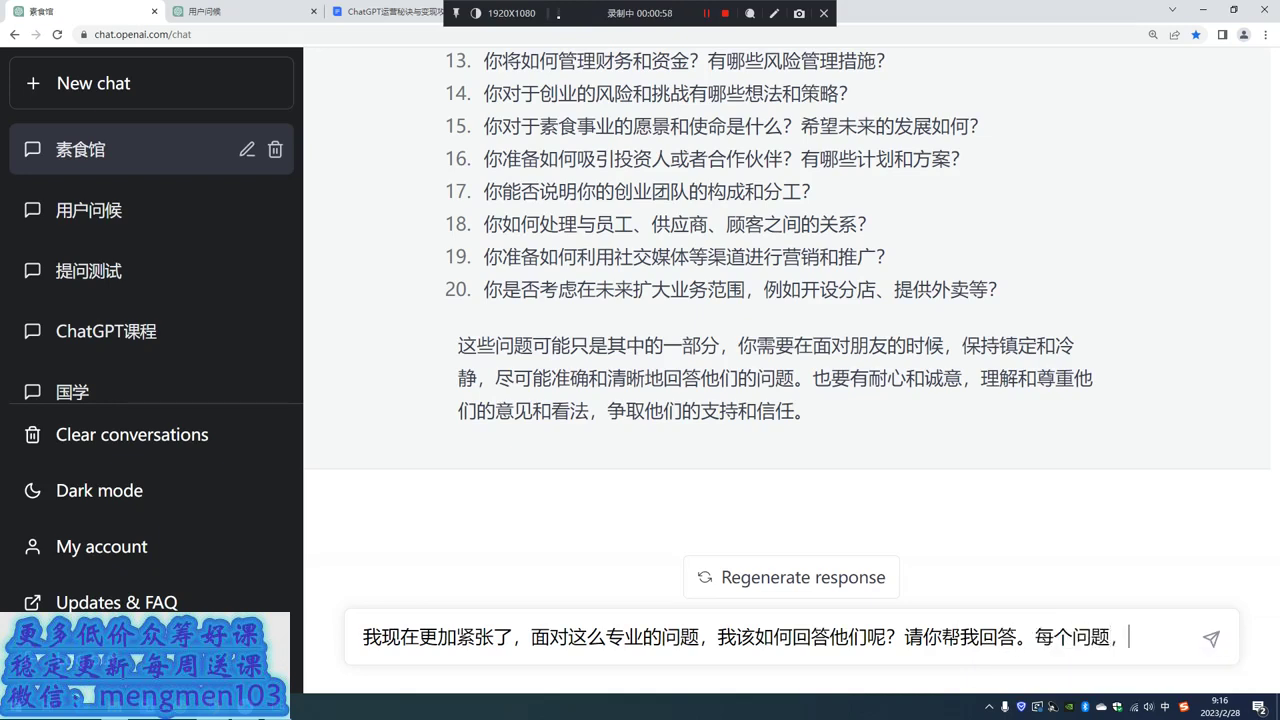
{"action": "type", "text": "的答案，d都简介"}
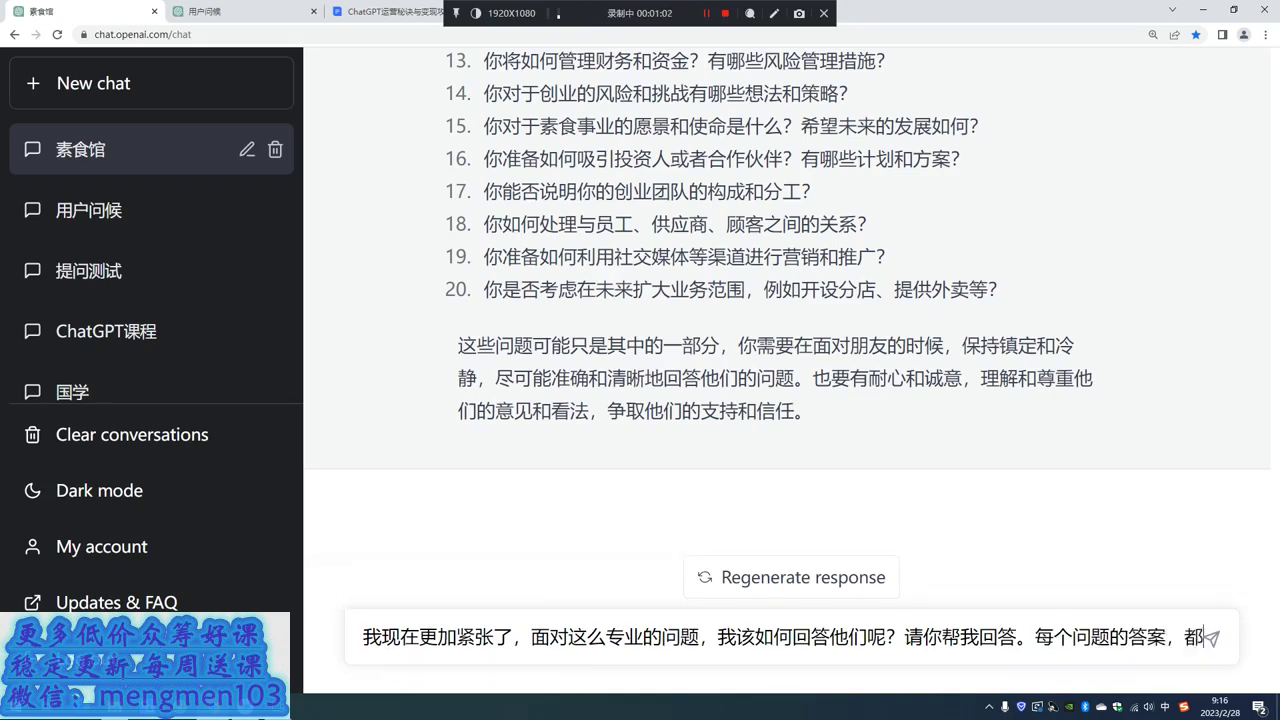
{"action": "key", "text": "BackSpace"}
{"action": "key", "text": "BackSpace"}
{"action": "type", "text": "简洁d"}
{"action": "type", "text": "地罗列"}
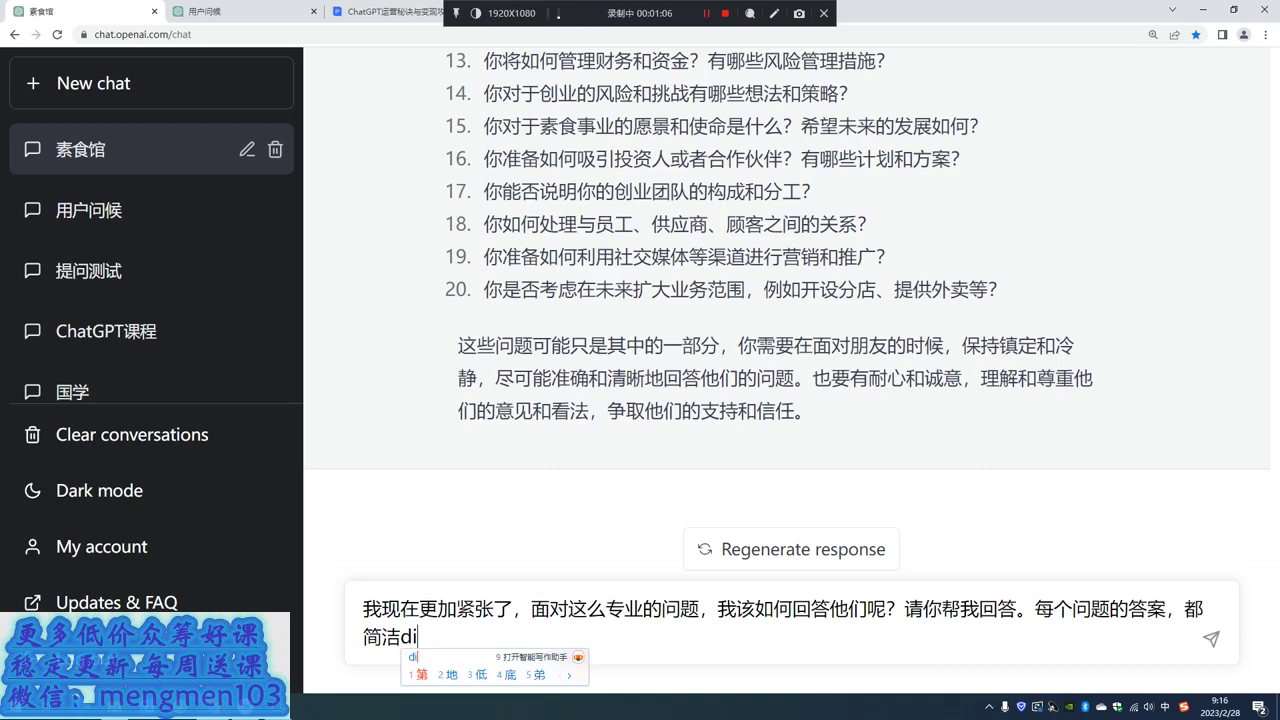
{"action": "type", "text": "三小点。"}
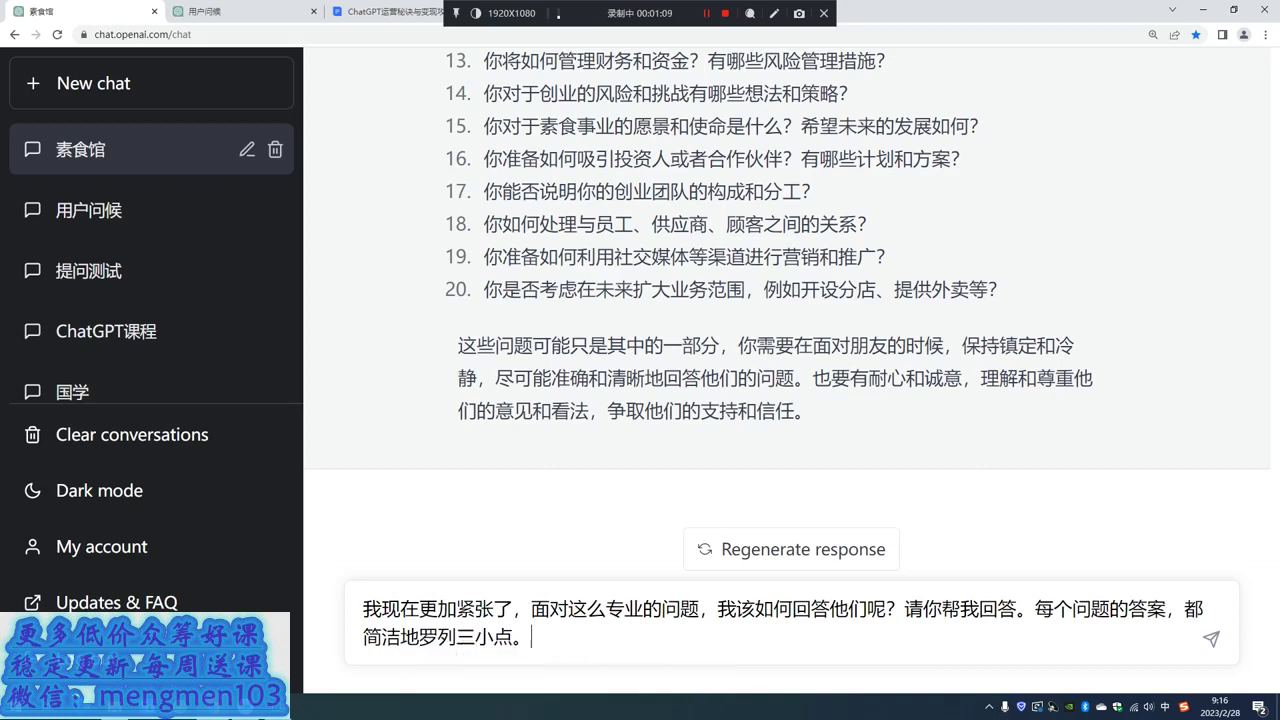
{"action": "key", "text": "Return"}
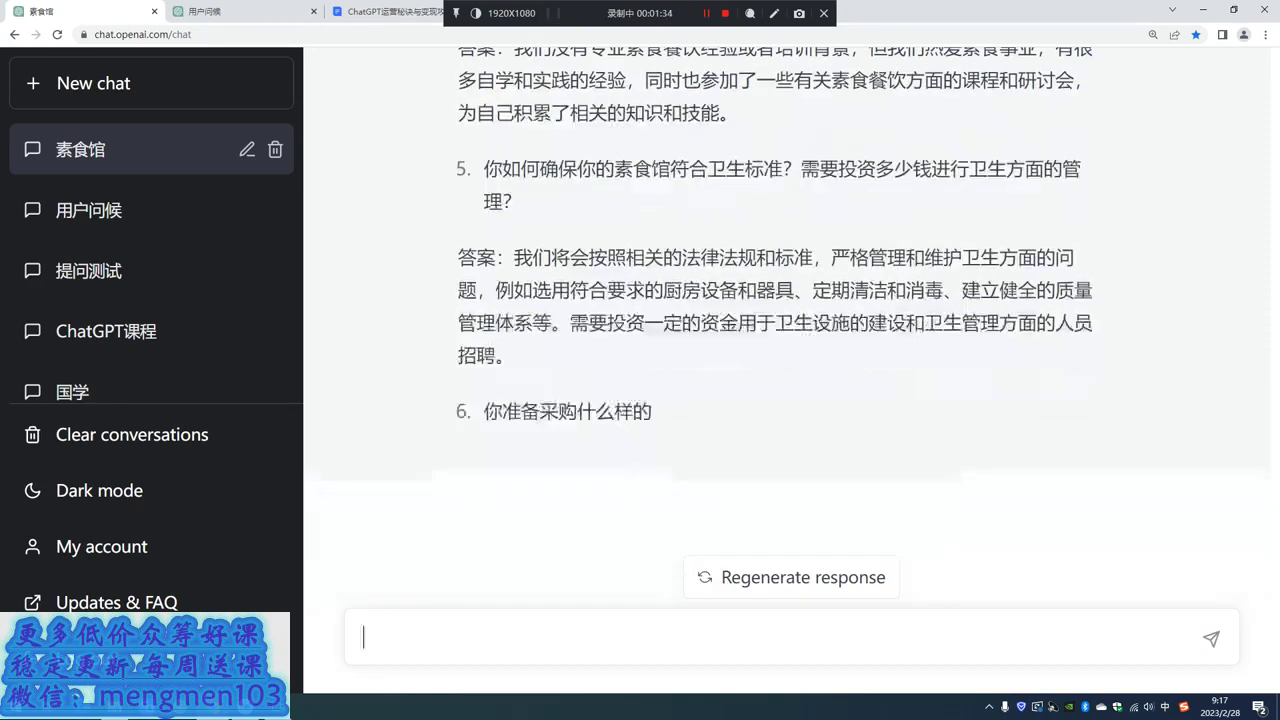
Send 继续 to have the cut-off answer continued, and enter 继续 again as the next unsent message.
{"action": "type", "text": "继续"}
{"action": "key", "text": "Return"}
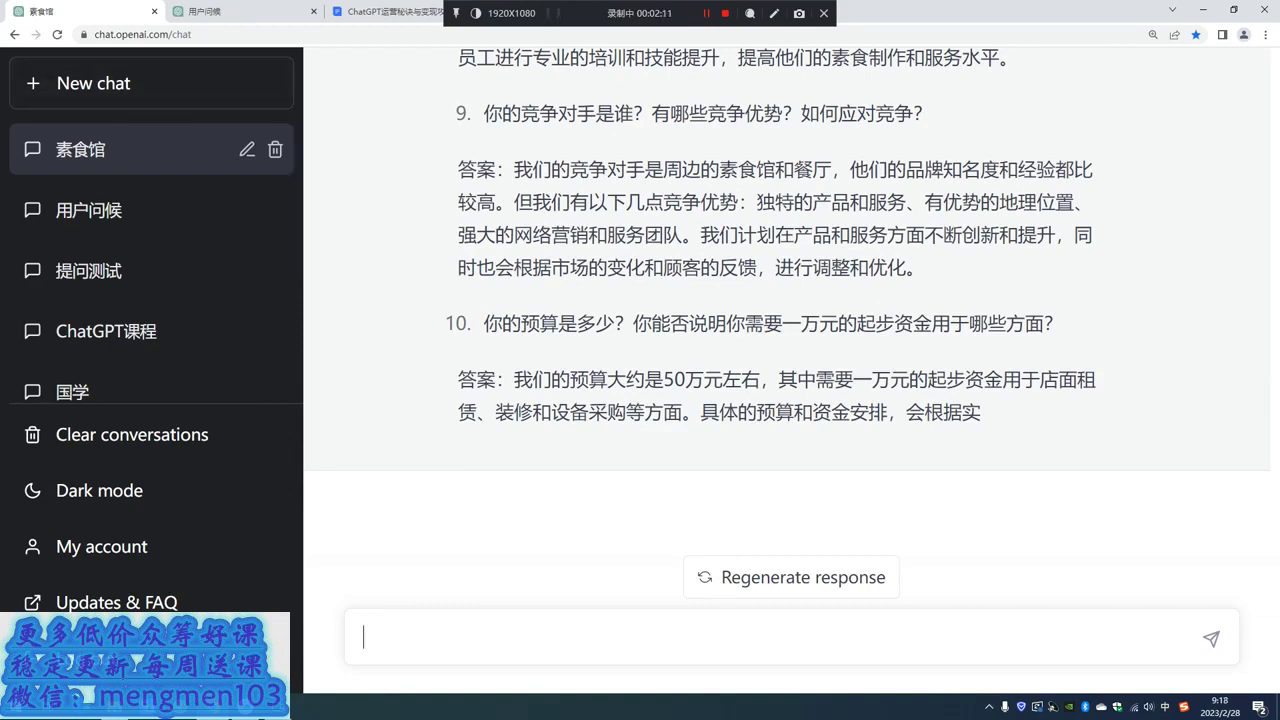
{"action": "type", "text": "继续"}
Compare the budget and starting funds in answer 10 with the 起投资金 item in the original vegetarian restaurant request.
{"action": "left_click_drag", "start_coordinate": [484, 323], "coordinate": [616, 323]}
{"action": "left_click", "coordinate": [616, 323]}
{"action": "left_click_drag", "start_coordinate": [663, 380], "coordinate": [760, 380]}
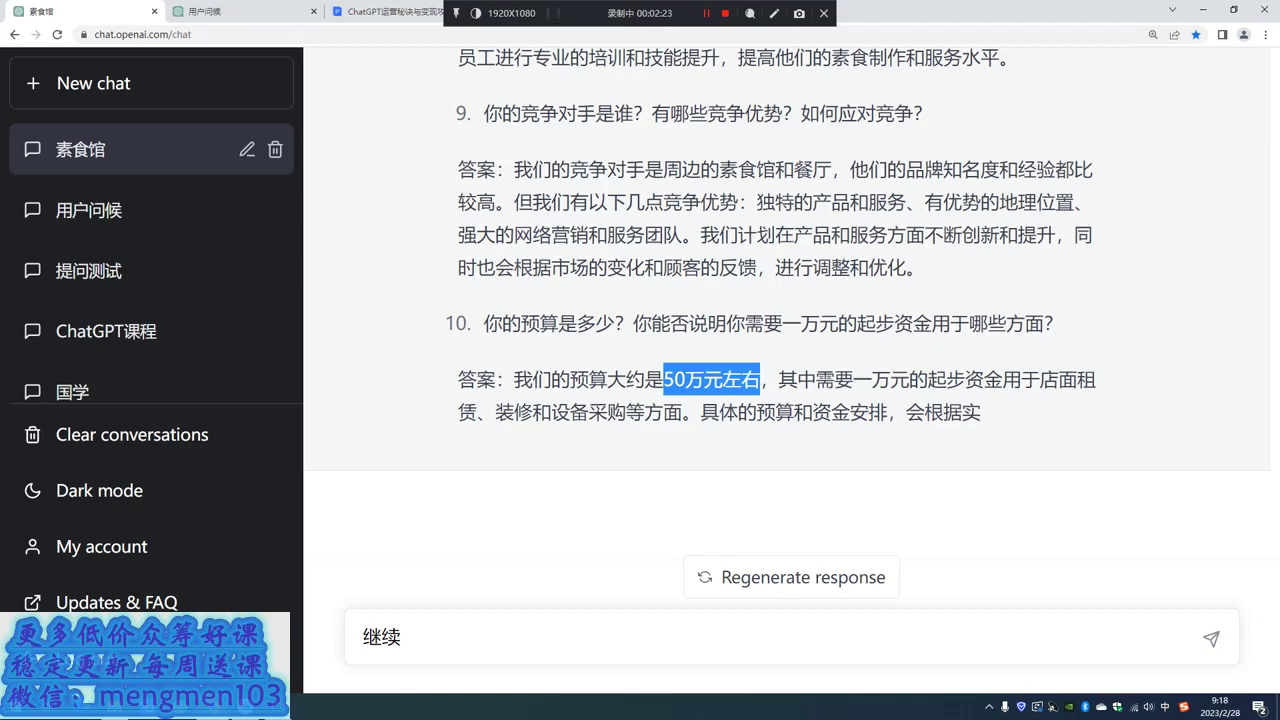
{"action": "scroll", "coordinate": [775, 320], "scroll_direction": "up", "scroll_amount": 20}
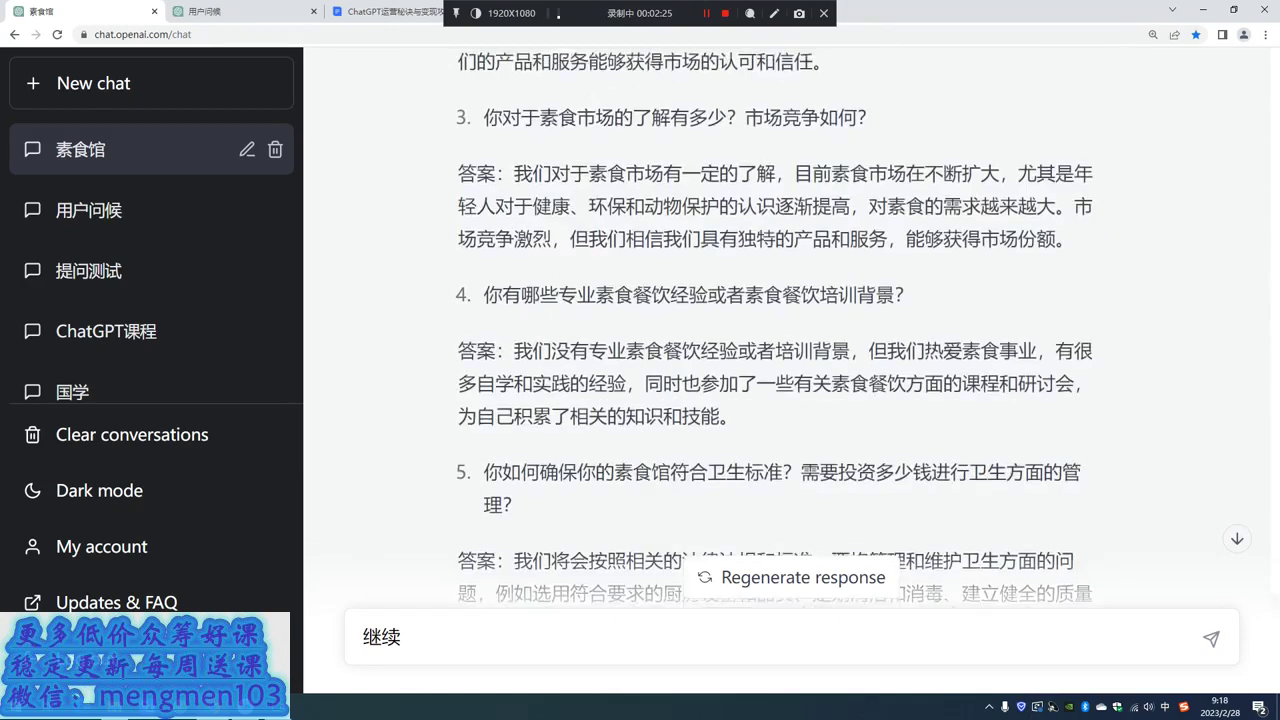
{"action": "scroll", "coordinate": [775, 320], "scroll_direction": "up", "scroll_amount": 6}
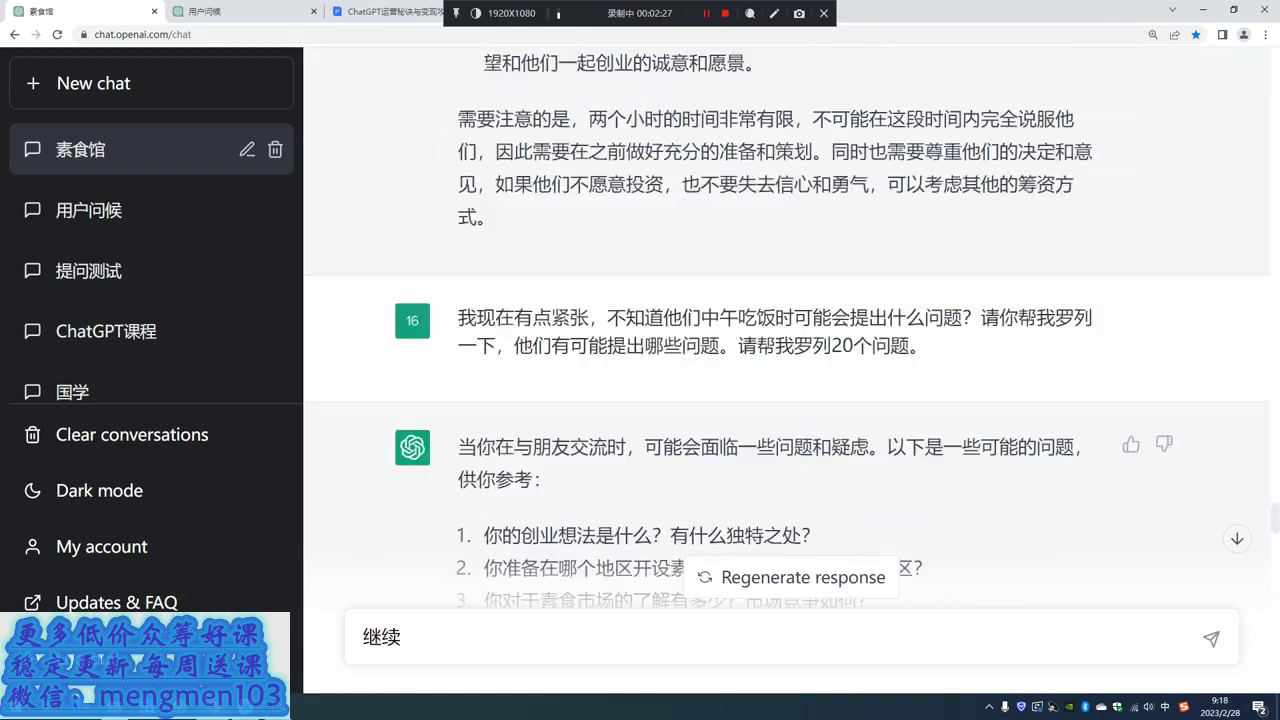
{"action": "scroll", "coordinate": [775, 320], "scroll_direction": "up", "scroll_amount": 20}
{"action": "scroll", "coordinate": [775, 320], "scroll_direction": "down", "scroll_amount": 2}
{"action": "left_click_drag", "start_coordinate": [473, 344], "coordinate": [626, 344]}
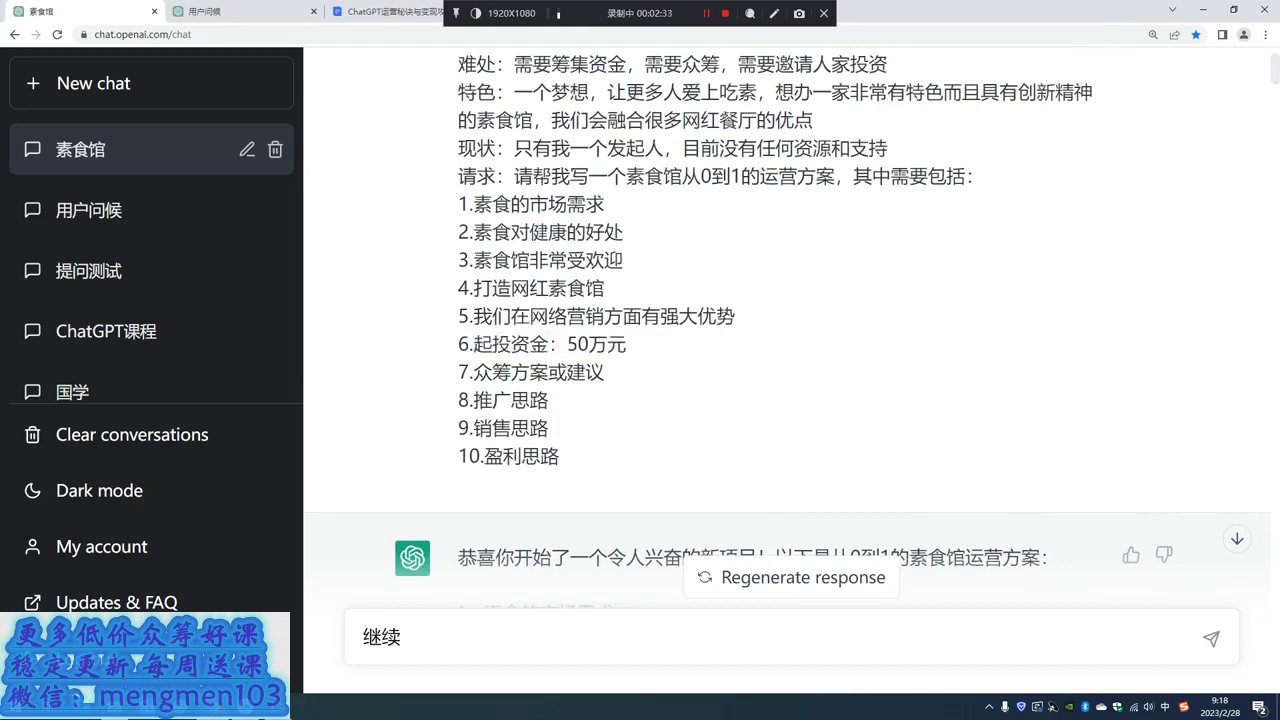
{"action": "scroll", "coordinate": [788, 326], "scroll_direction": "down", "scroll_amount": 3}
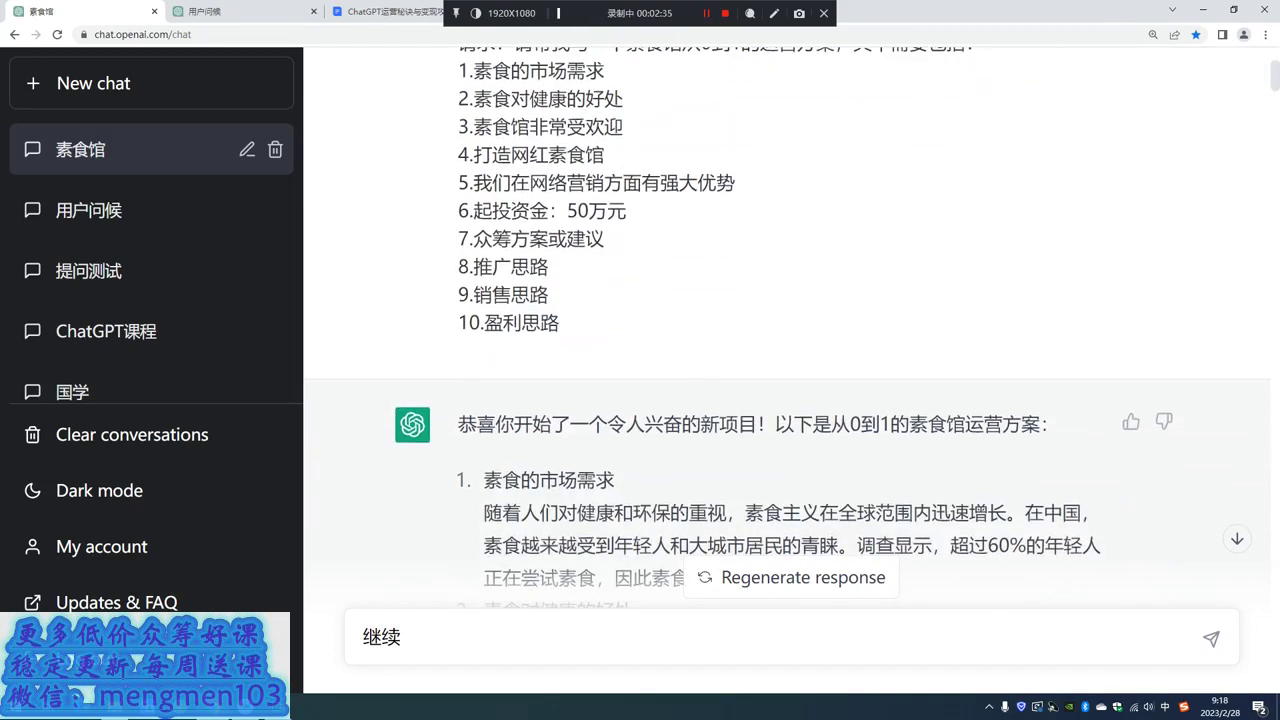
{"action": "scroll", "coordinate": [788, 326], "scroll_direction": "down", "scroll_amount": 2}
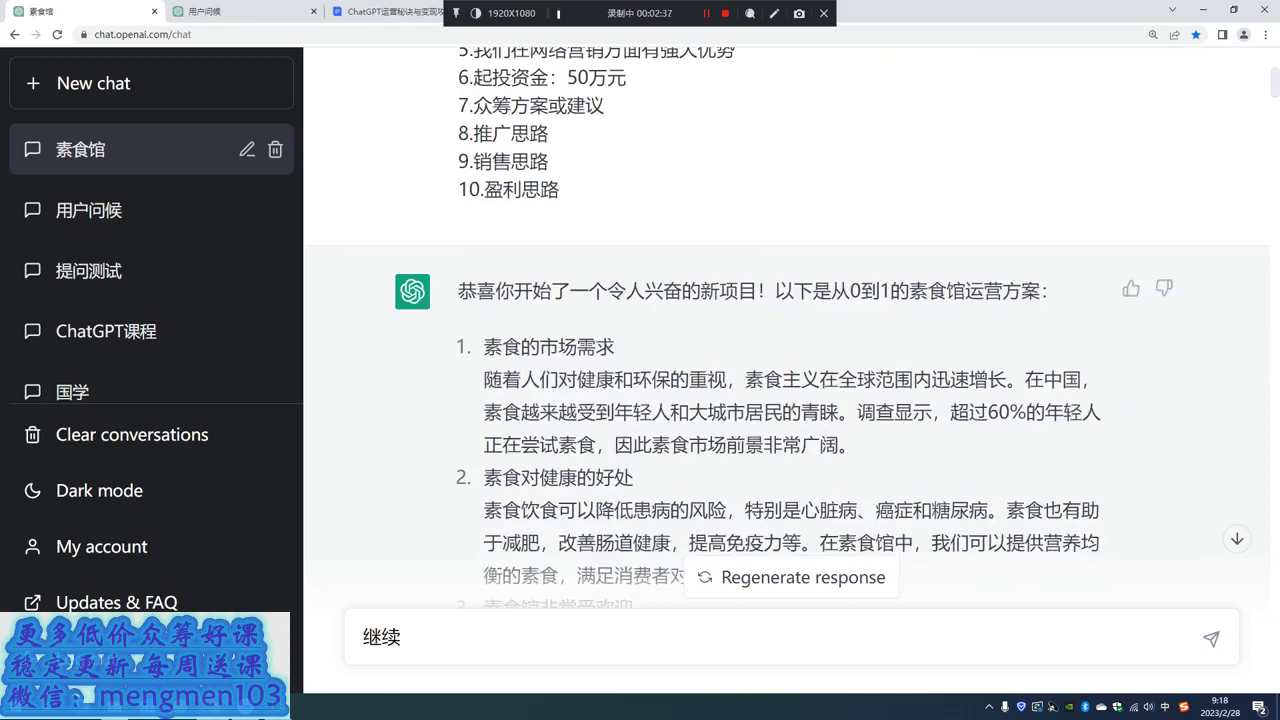
{"action": "scroll", "coordinate": [788, 326], "scroll_direction": "down", "scroll_amount": 15}
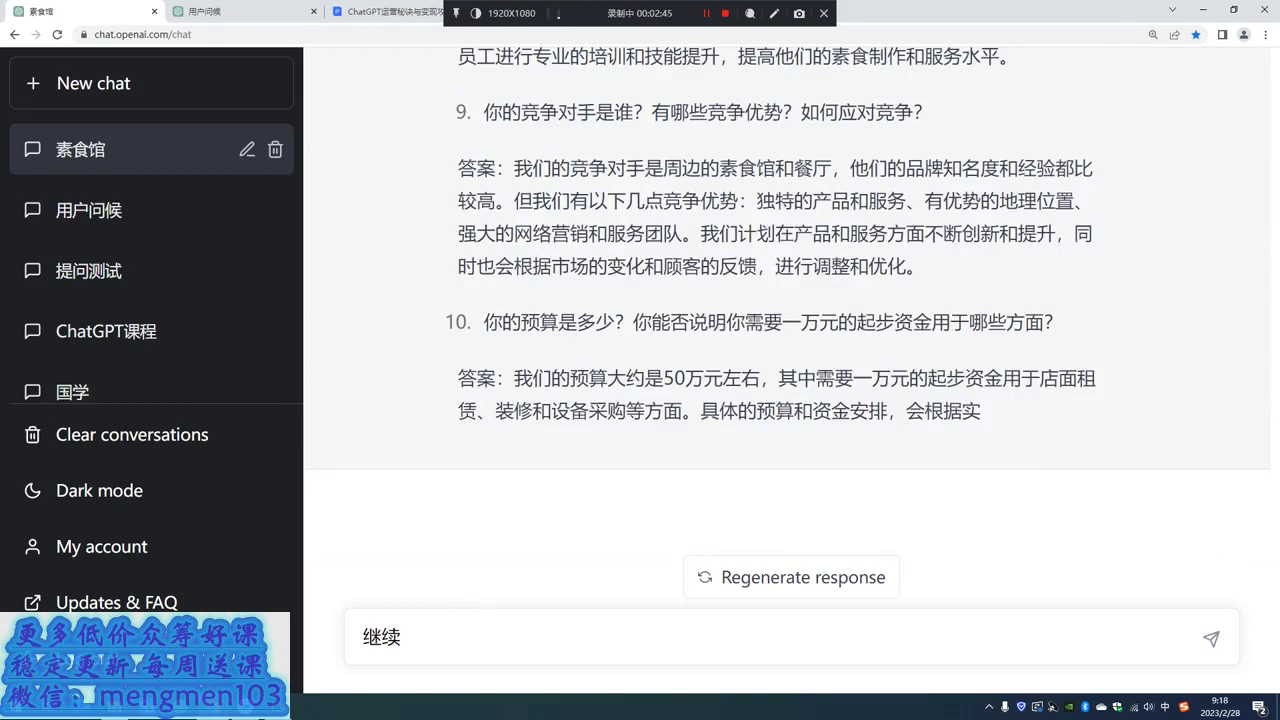
{"action": "left_click_drag", "start_coordinate": [852, 378], "coordinate": [1003, 378]}
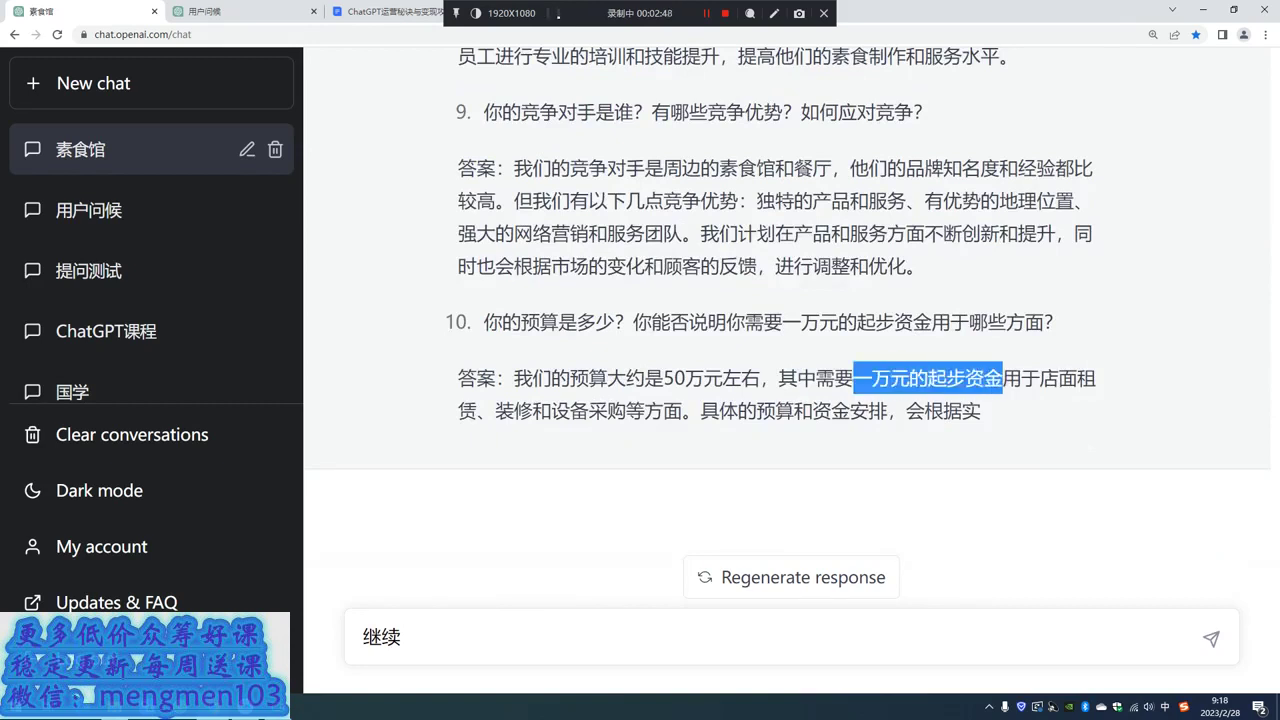
{"action": "left_click", "coordinate": [1003, 378]}
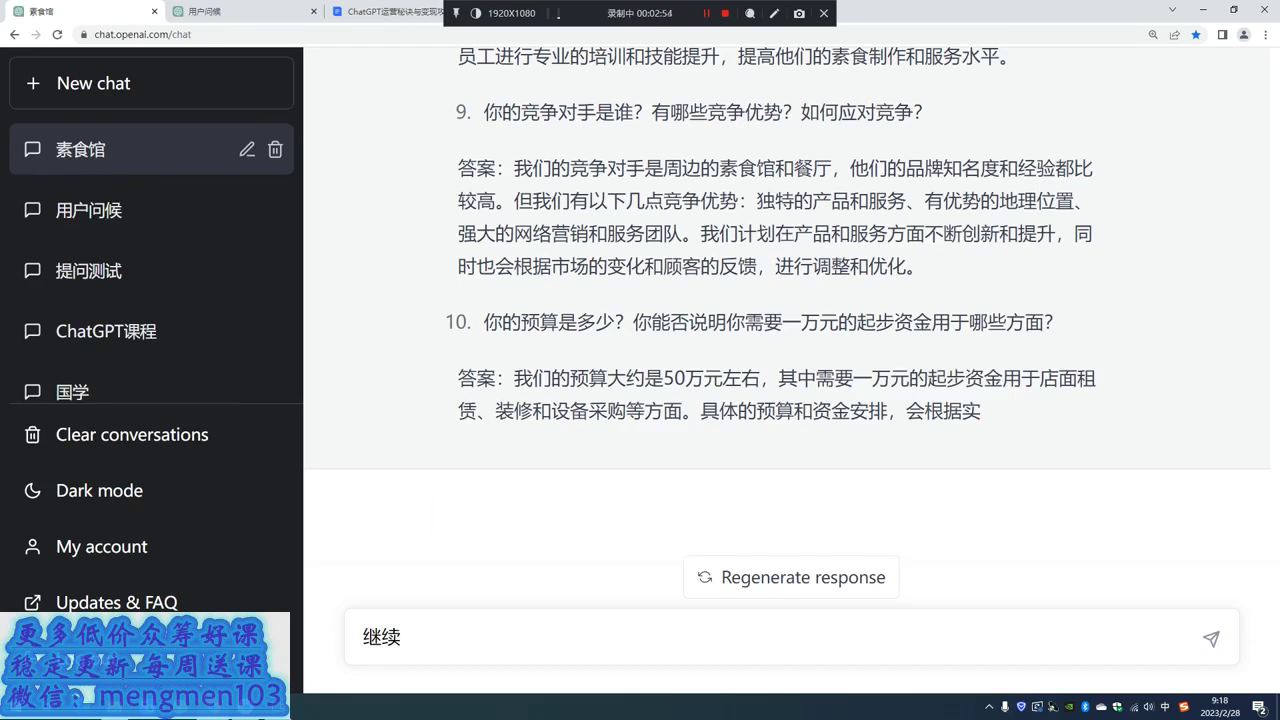
Send the waiting 继续 message, and send 继续 once more when the answer stops at question 17.
{"action": "key", "text": "Return"}
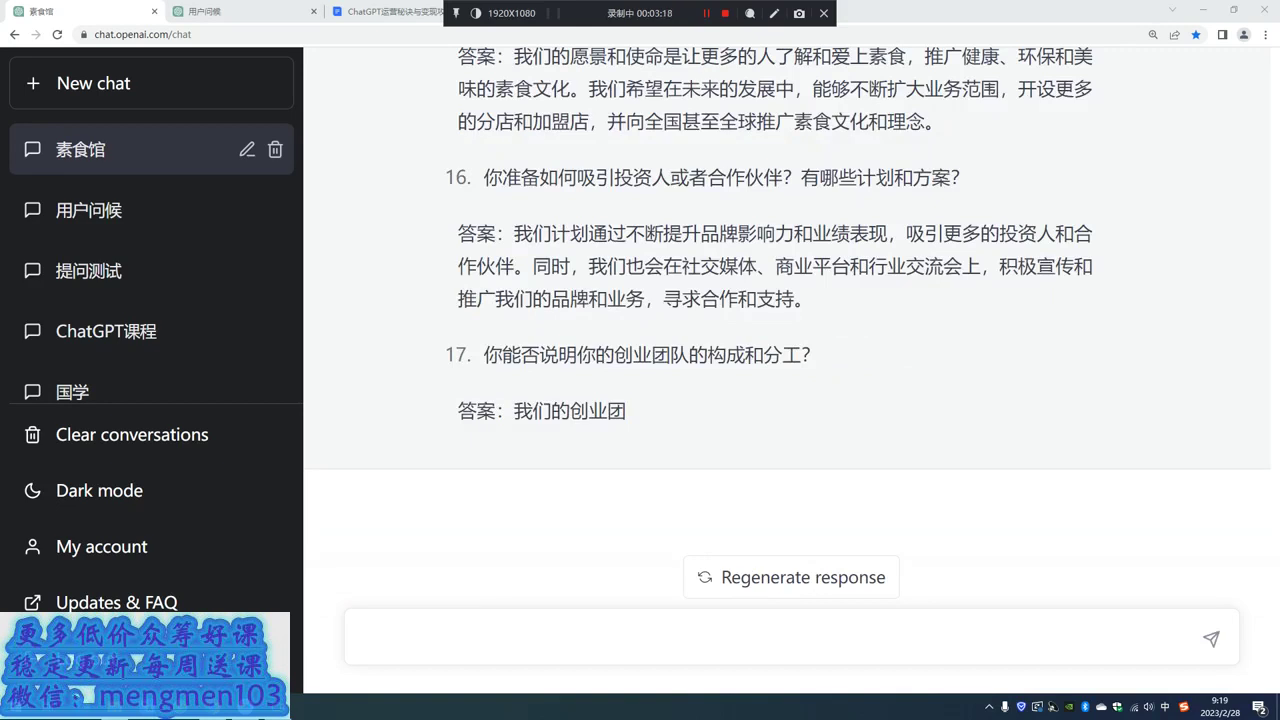
{"action": "left_click", "coordinate": [363, 637]}
{"action": "type", "text": "jixu"}
{"action": "key", "text": "space"}
{"action": "key", "text": "Return"}
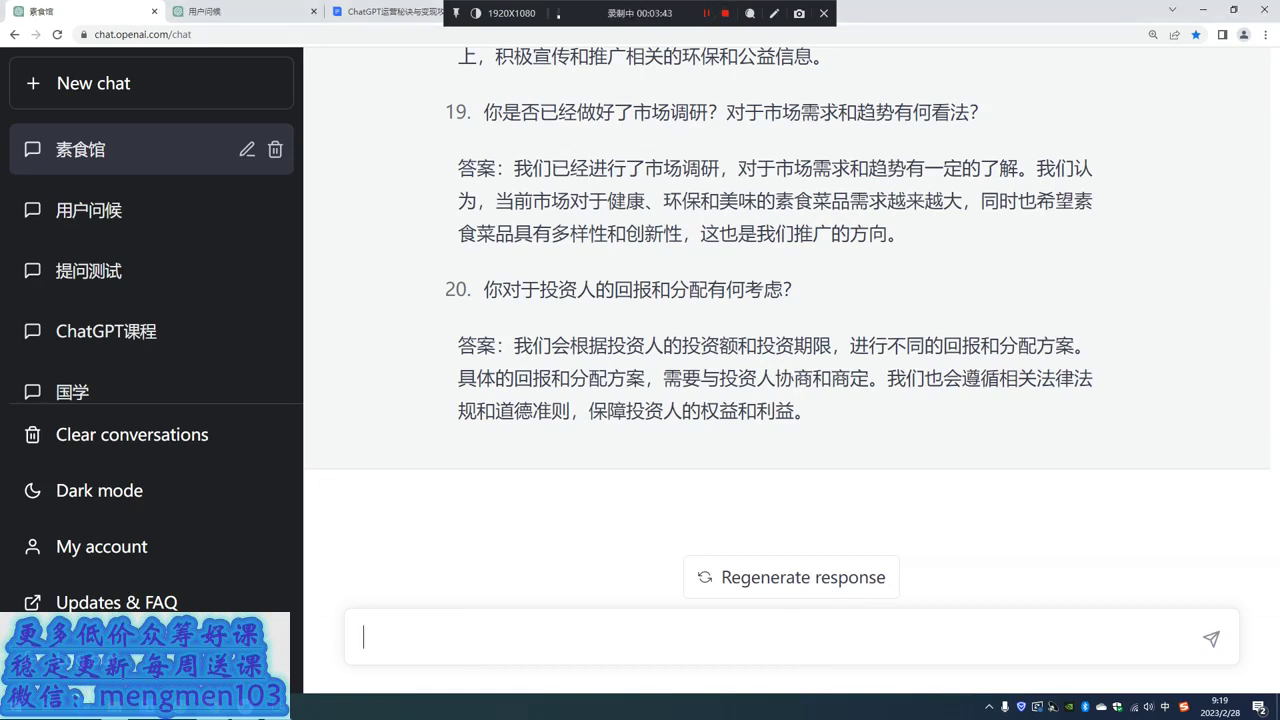
Thank ChatGPT by sending the message 你太优秀了，非常感谢！.
{"action": "type", "text": "你太youx优秀了，非常感谢"}
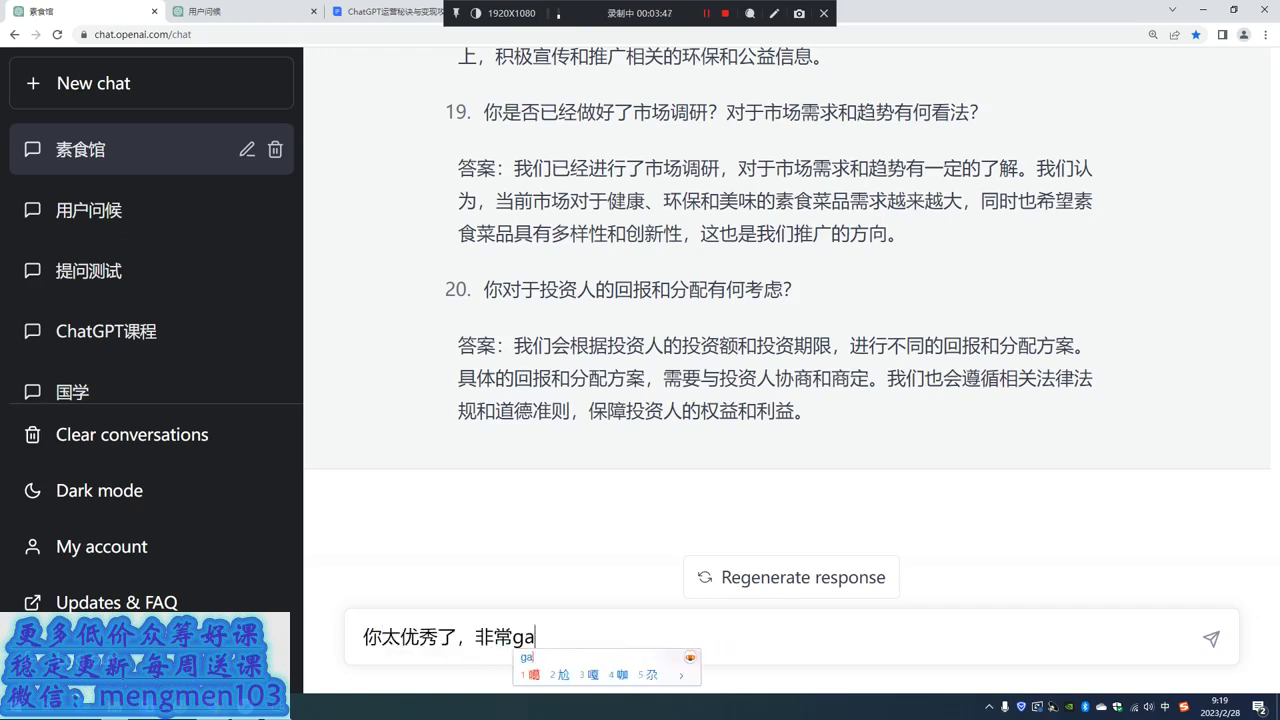
{"action": "type", "text": "！"}
{"action": "key", "text": "Return"}
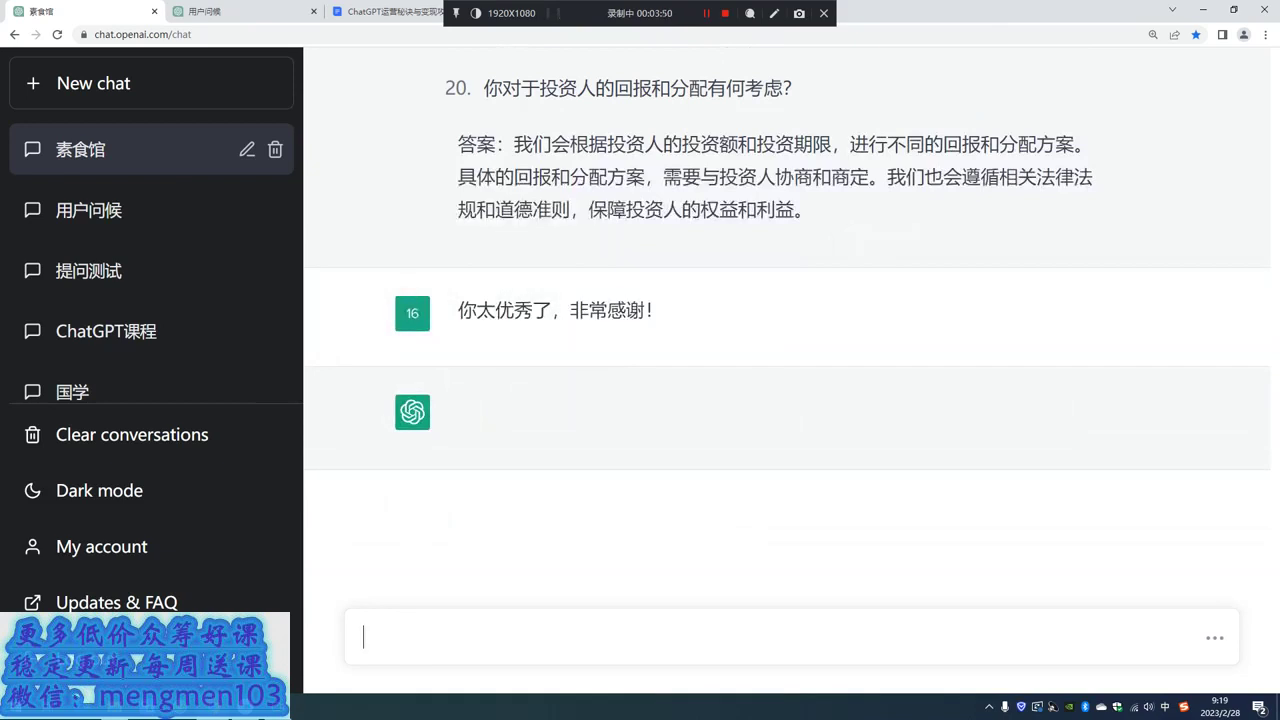